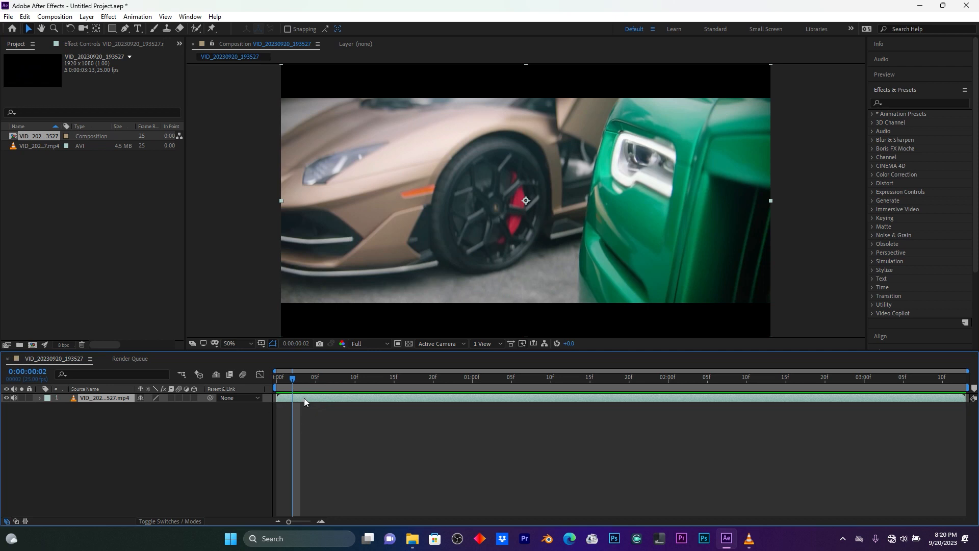
Duplicate the video layer and draw an elliptical mask around the car's front wheel on the upper copy.
key(ctrl+d)
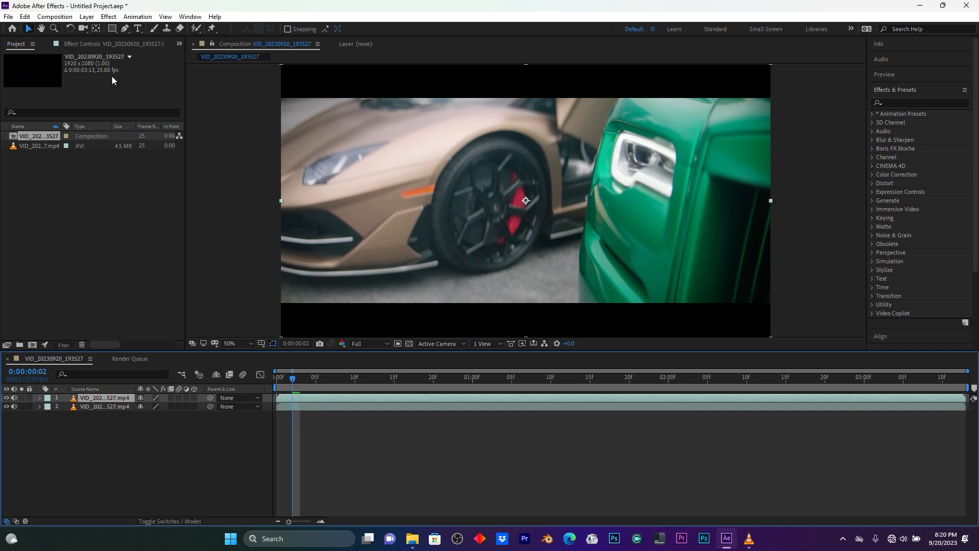
click(113, 29)
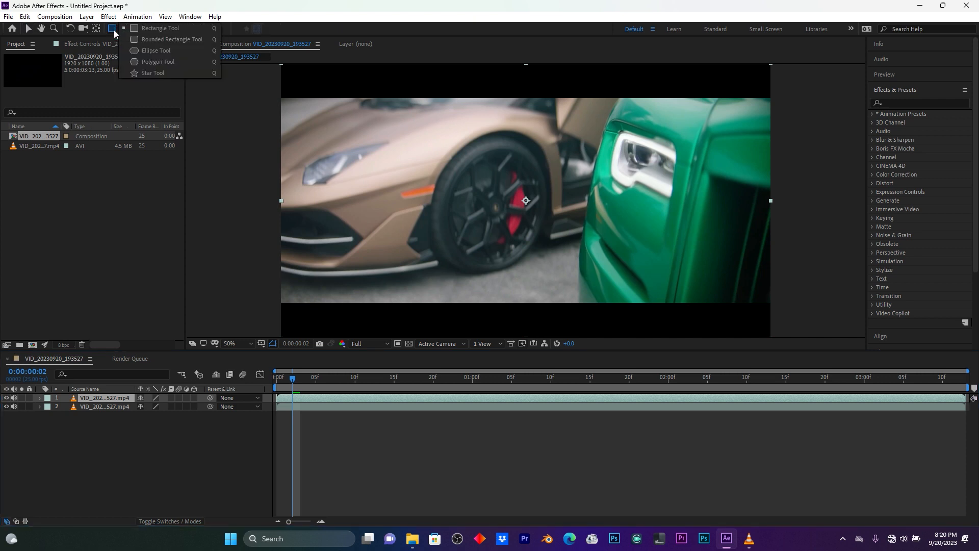
drag(113, 35, 158, 50)
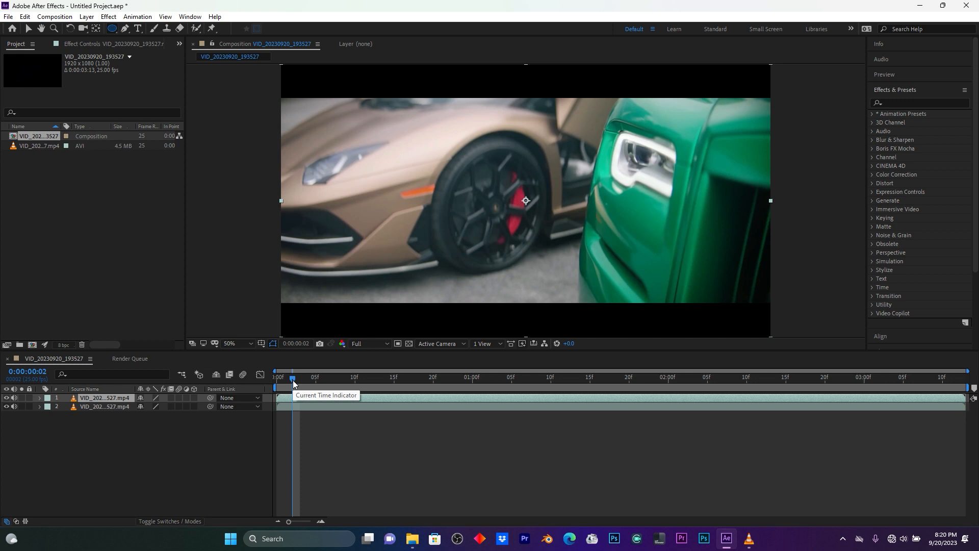
drag(293, 384, 292, 384)
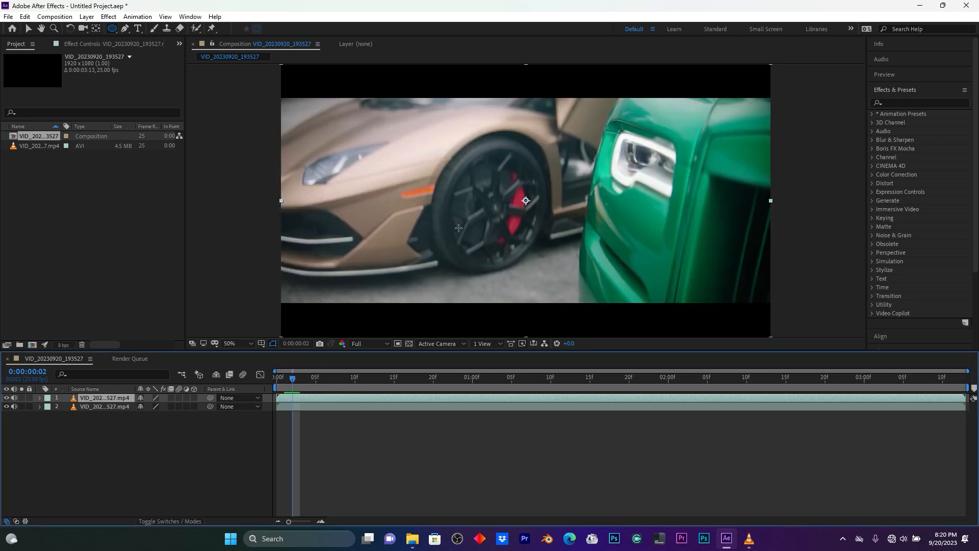
drag(450, 146, 550, 271)
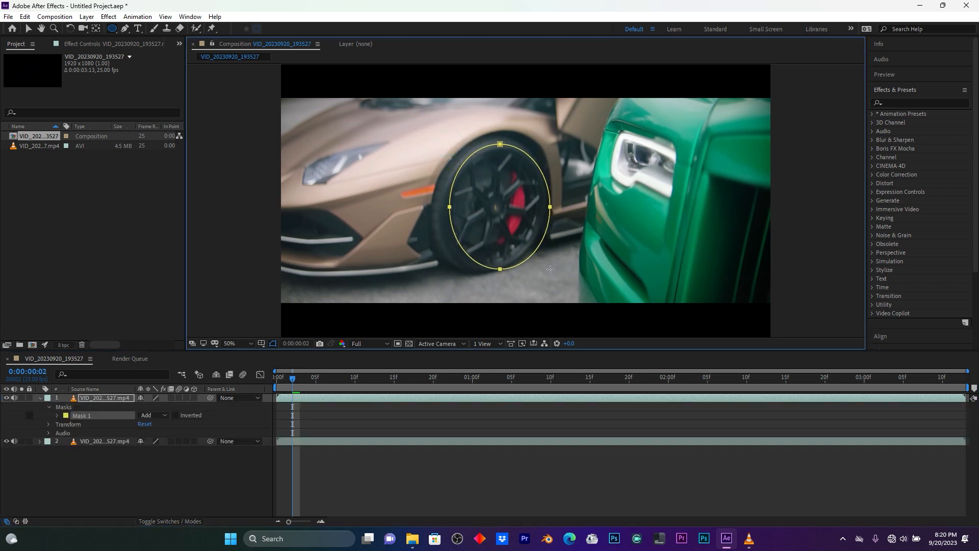
key(ctrl+d)
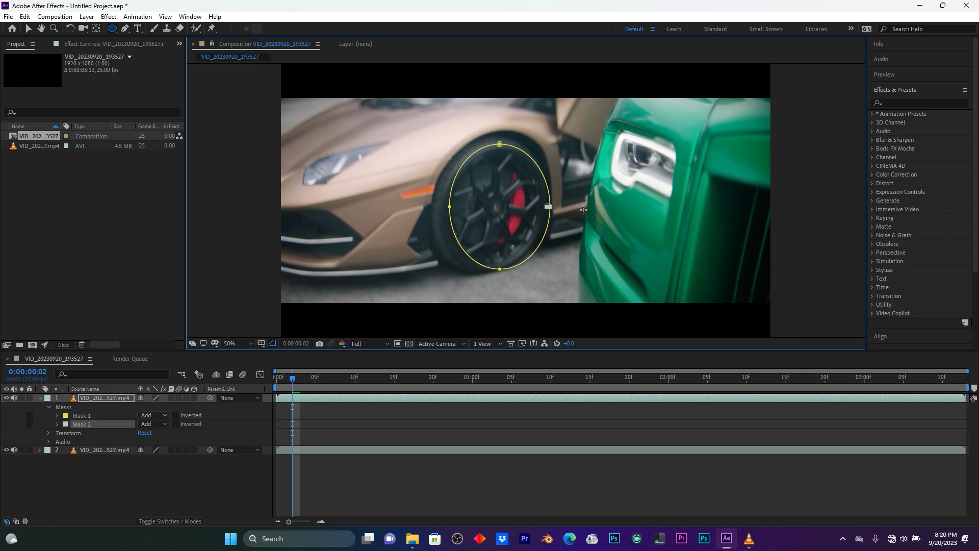
key(ctrl+z)
key(alt+Tab)
Move the whole elliptical mask slightly down so it sits over the wheel rim.
click(28, 27)
click(28, 28)
drag(500, 143, 501, 148)
drag(500, 273, 501, 275)
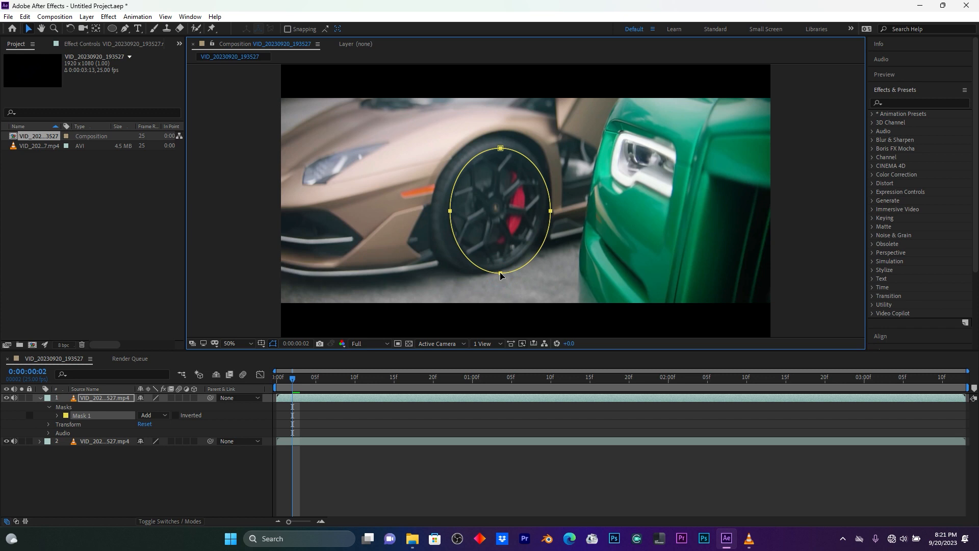
Reposition the mask's four vertices individually to follow the outline of the wheel rim.
click(500, 274)
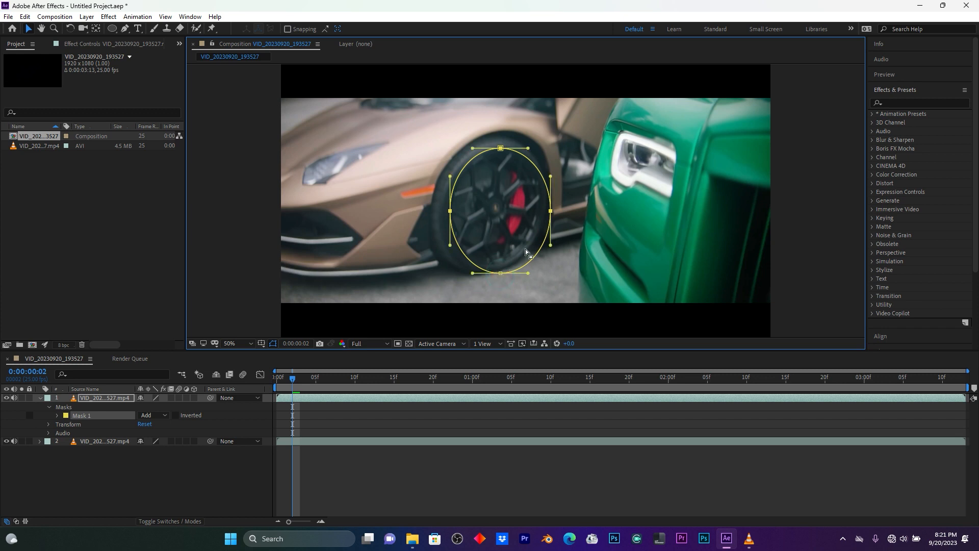
click(550, 211)
click(550, 211)
drag(550, 212, 541, 213)
drag(500, 275, 469, 264)
drag(500, 149, 503, 149)
mouse_move(450, 211)
mouse_down()
mouse_move(463, 212)
mouse_move(450, 213)
mouse_up()
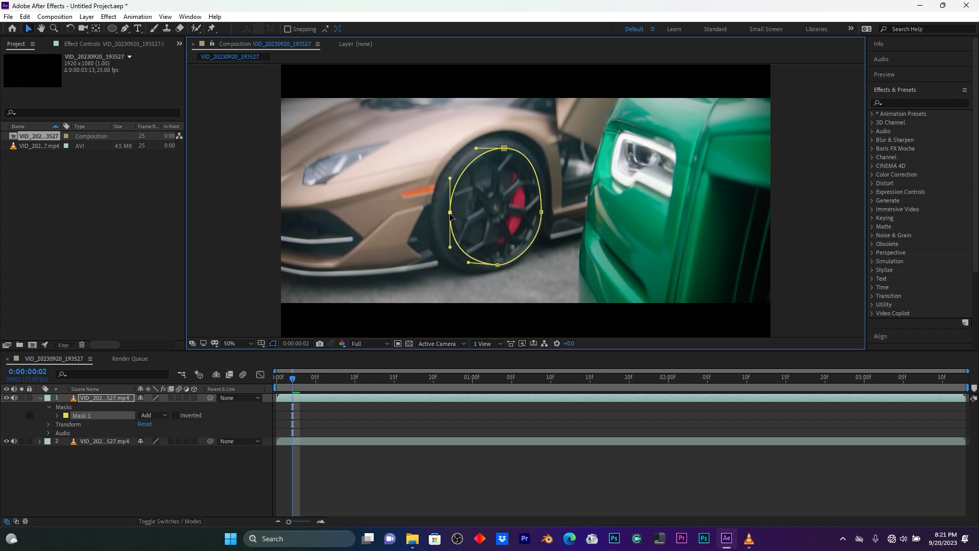
drag(542, 212, 542, 204)
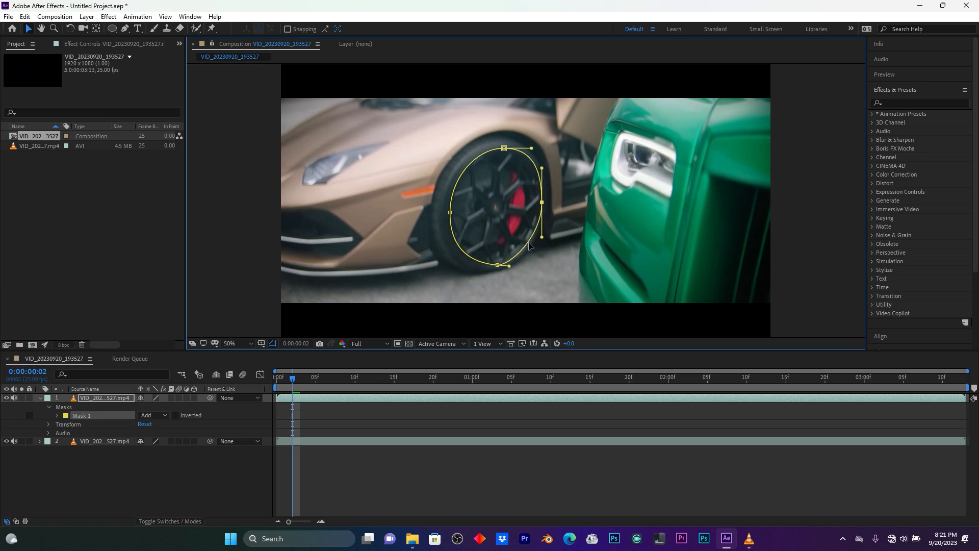
Adjust the mask's Bezier handles so its curves match the rounded edge of the rim.
drag(530, 243, 528, 240)
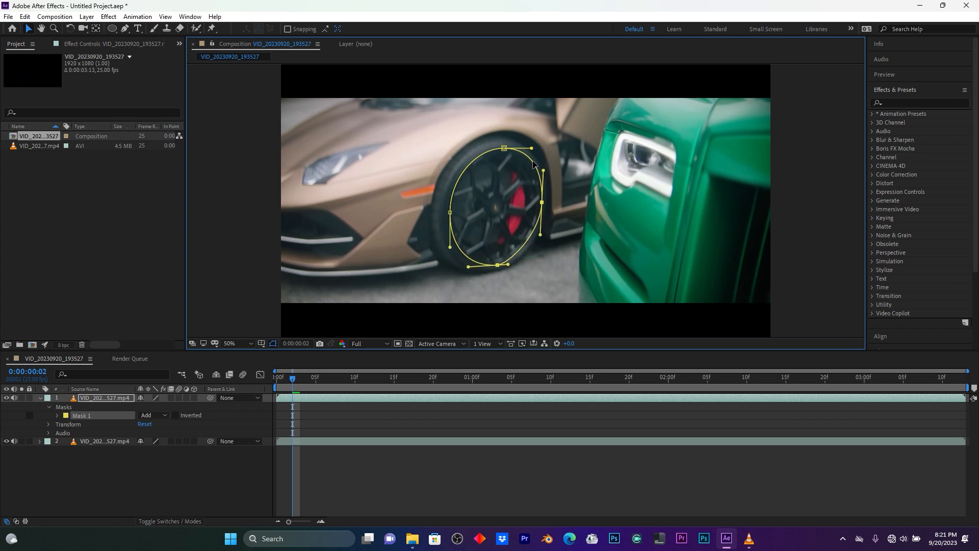
drag(532, 151, 528, 152)
drag(544, 170, 542, 170)
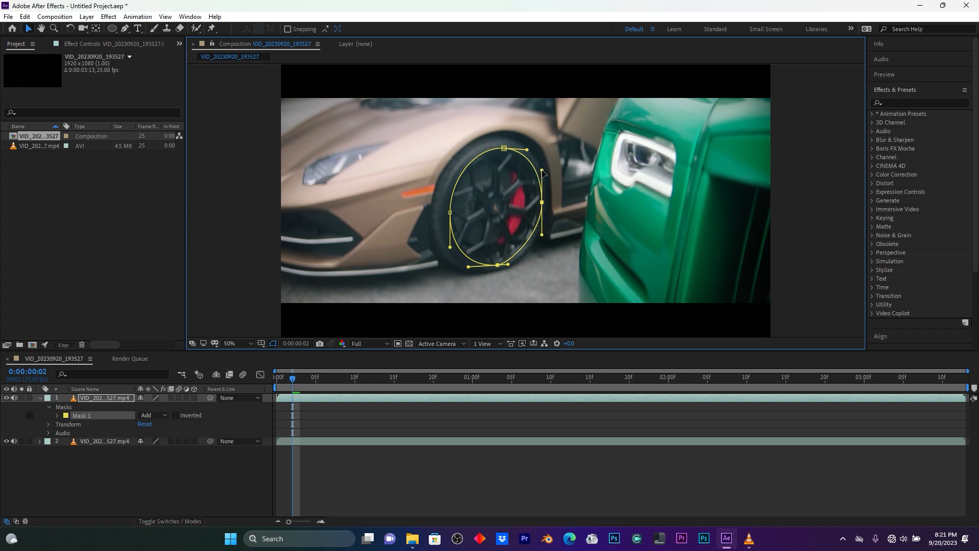
drag(468, 266, 470, 263)
drag(450, 247, 452, 248)
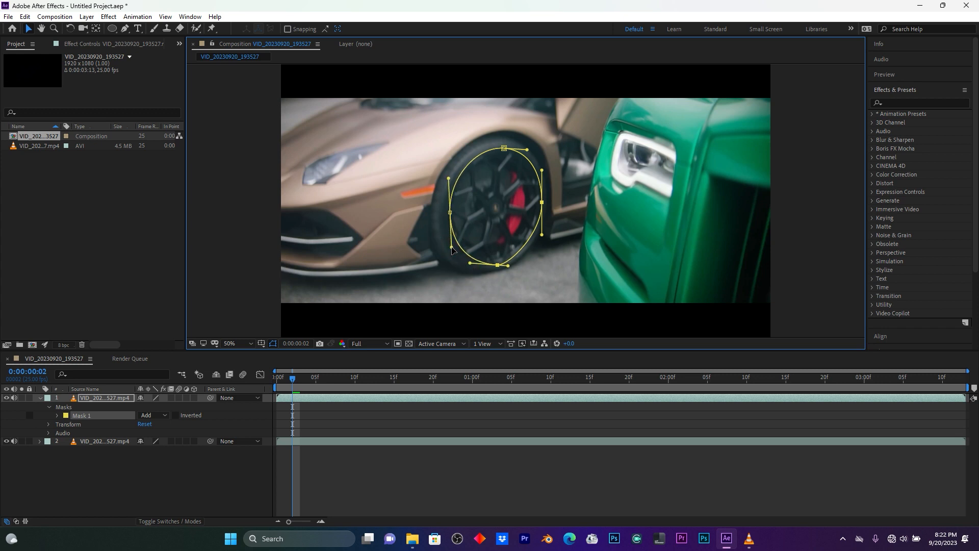
Track Mask 1 forward through the whole clip with the mask tracker.
right_click(102, 415)
click(130, 423)
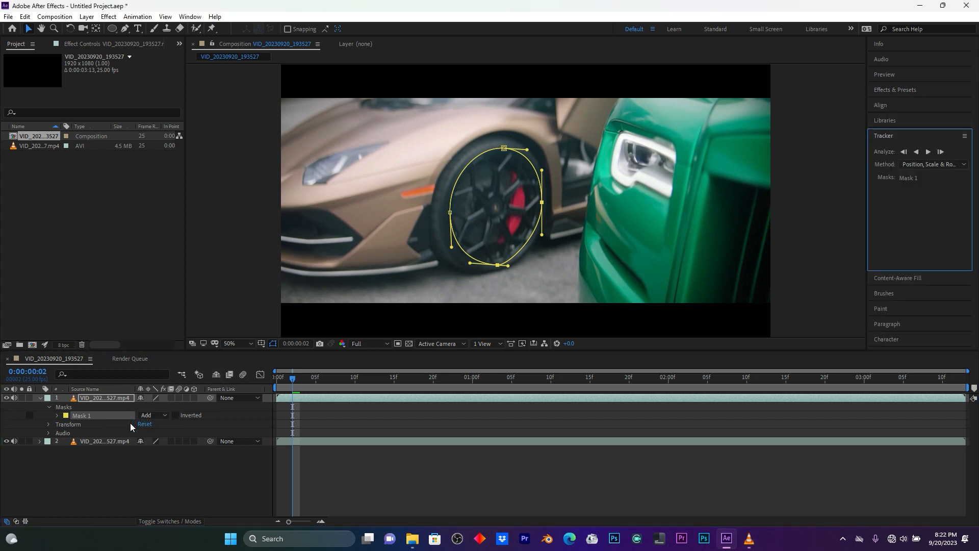
click(90, 396)
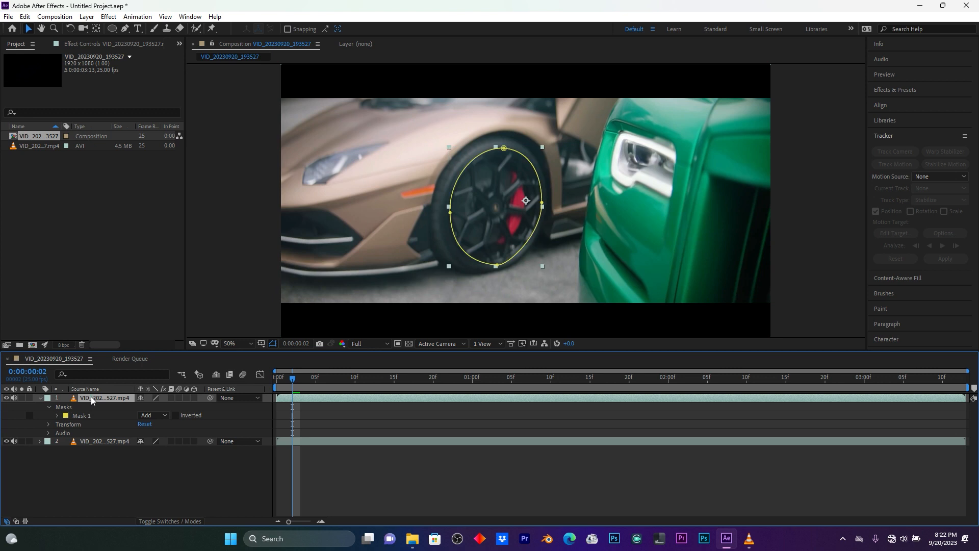
click(84, 415)
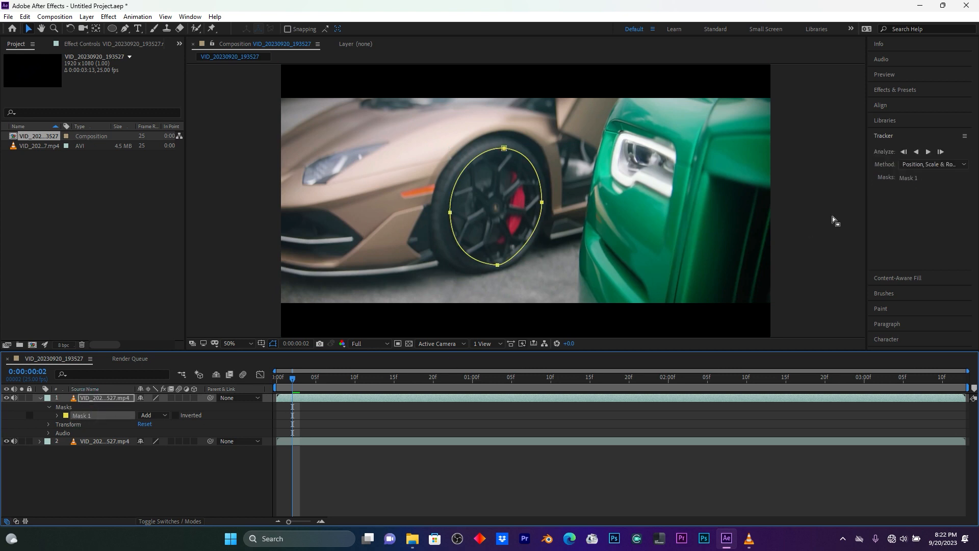
click(928, 151)
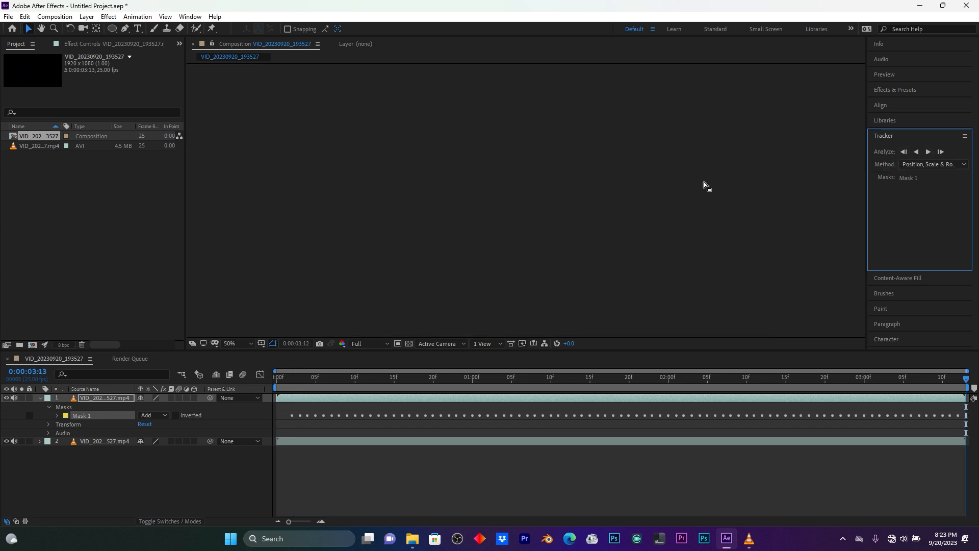
Play back the tracked clip from frame 2 and inspect the mask path keyframes.
drag(325, 382, 296, 383)
key(space)
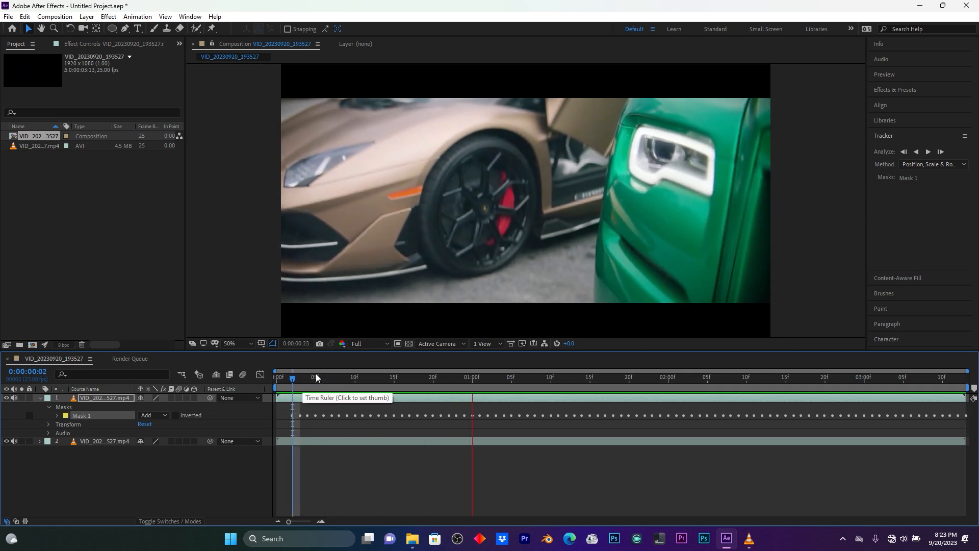
key(space)
click(57, 415)
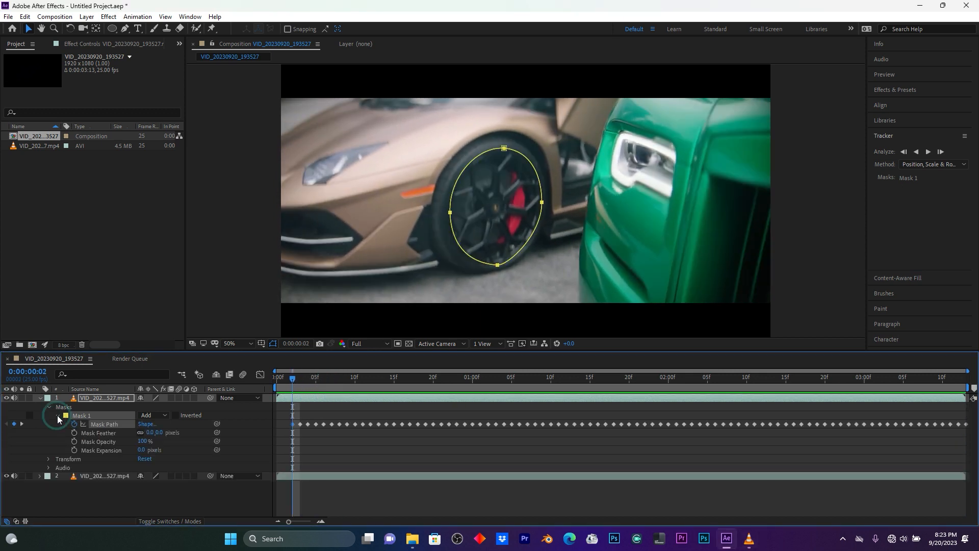
drag(285, 412, 953, 440)
click(845, 464)
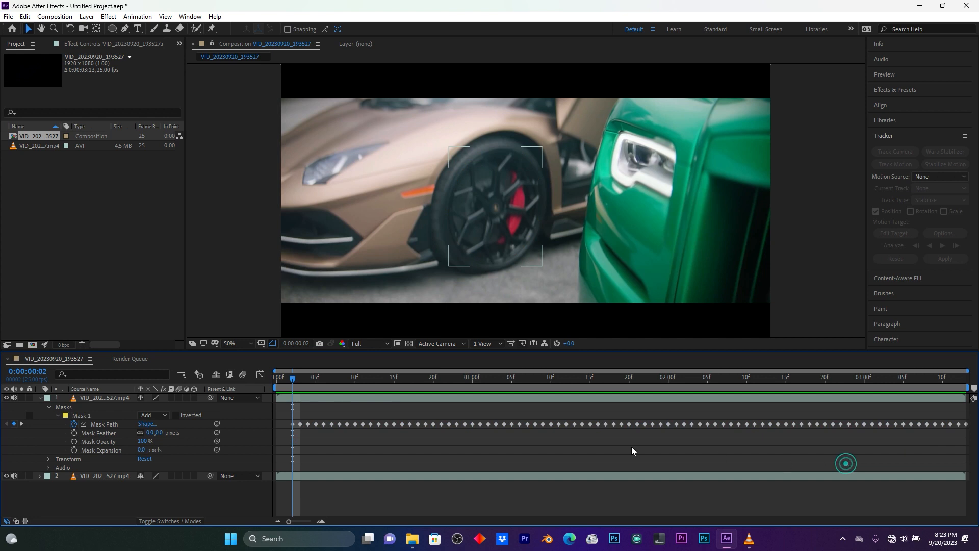
click(403, 379)
drag(404, 380, 292, 384)
Find the Saber effect with the search term "sab" and apply it to the masked upper layer.
click(295, 398)
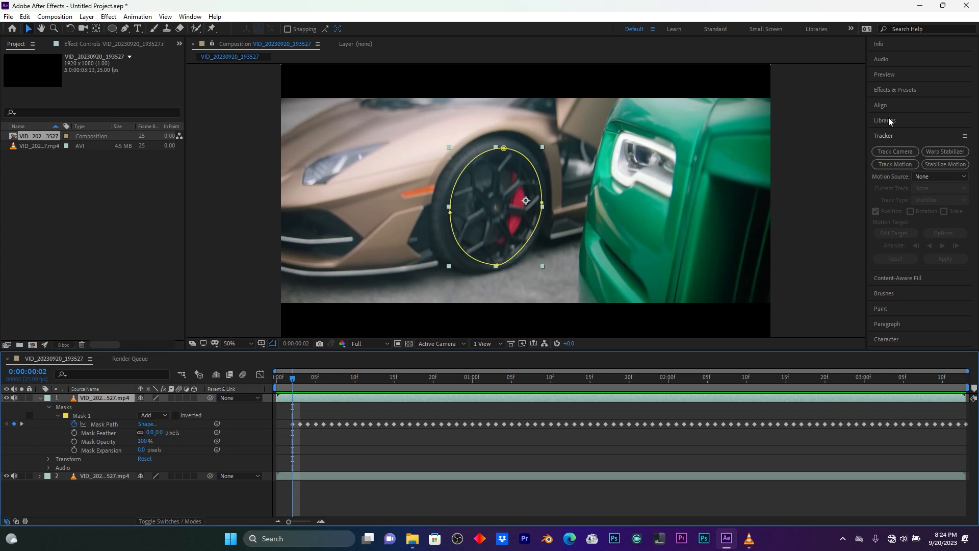
click(895, 89)
click(896, 102)
text(sab)
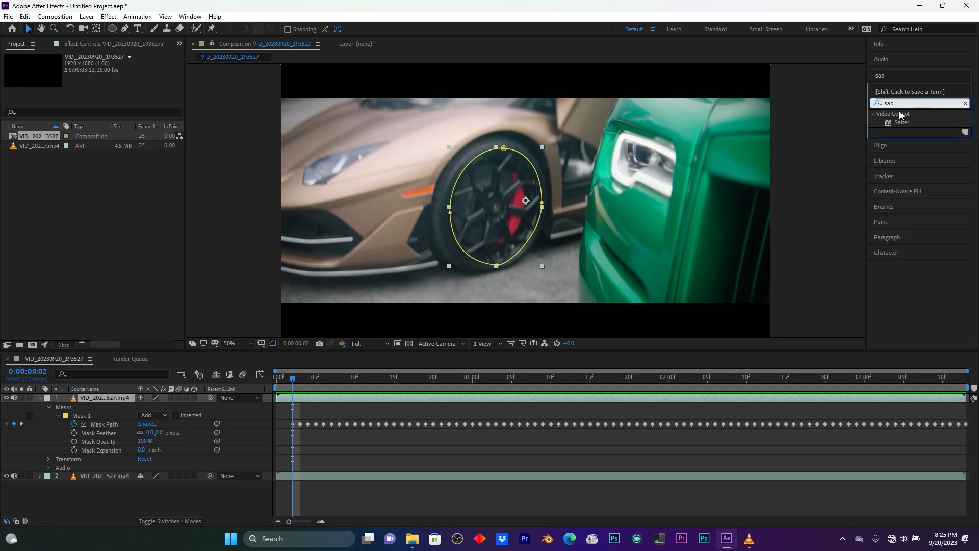
click(902, 123)
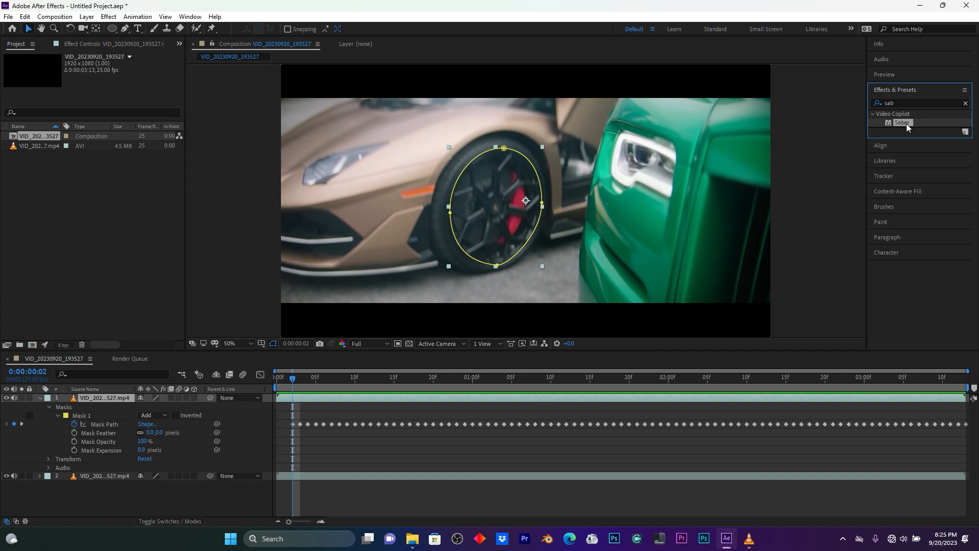
drag(903, 123, 108, 400)
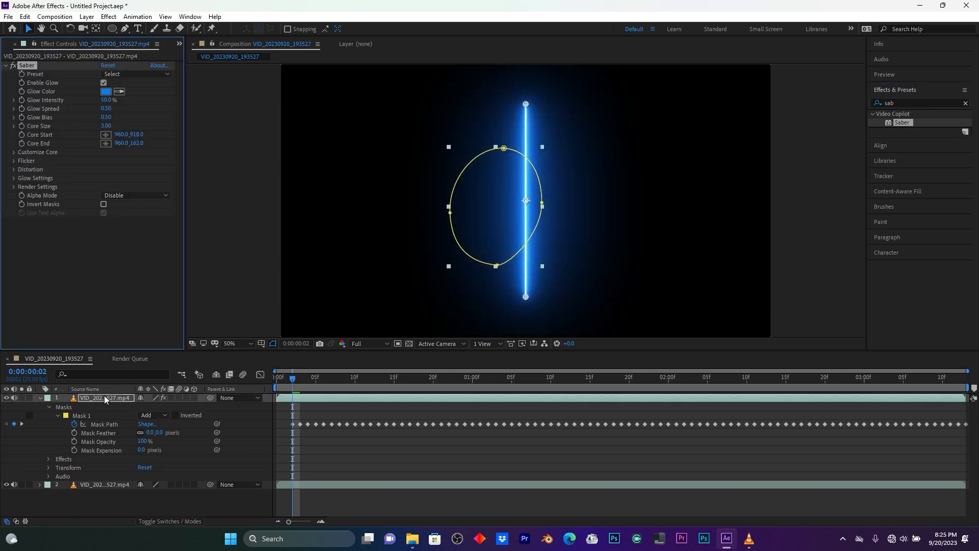
Set Saber's core type to Layer Masks so the glow follows the wheel mask.
click(13, 152)
click(122, 161)
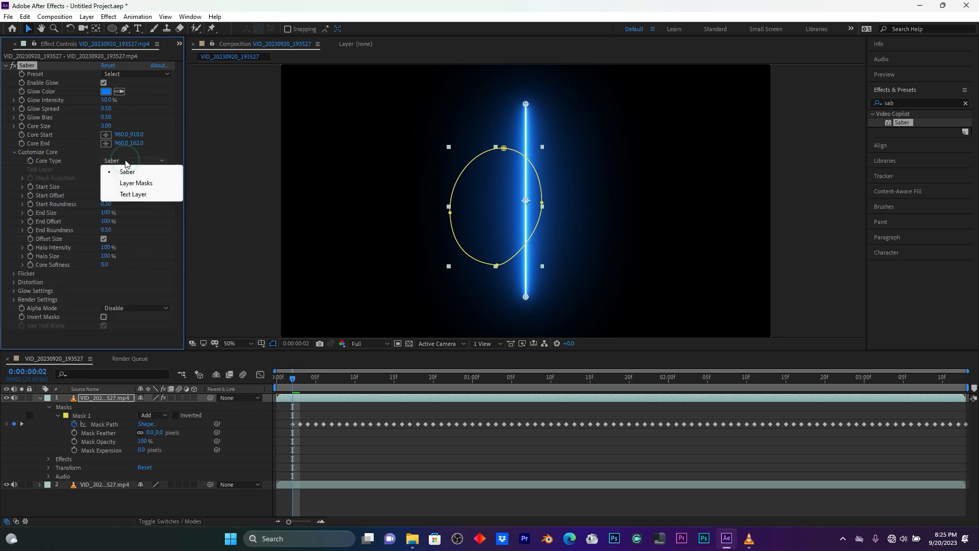
click(152, 183)
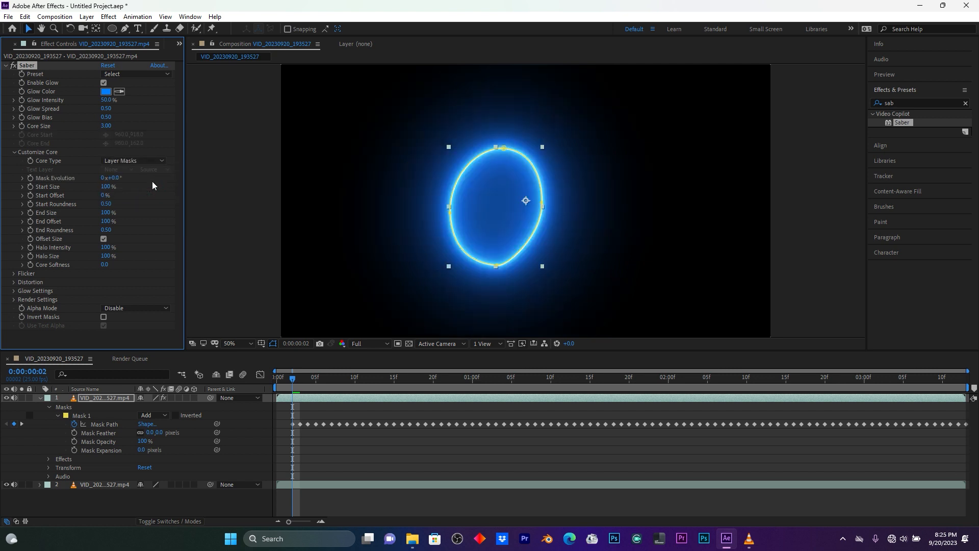
Preview the Saber glow along the tracked mask and return the playhead to frame 2.
drag(294, 381, 332, 382)
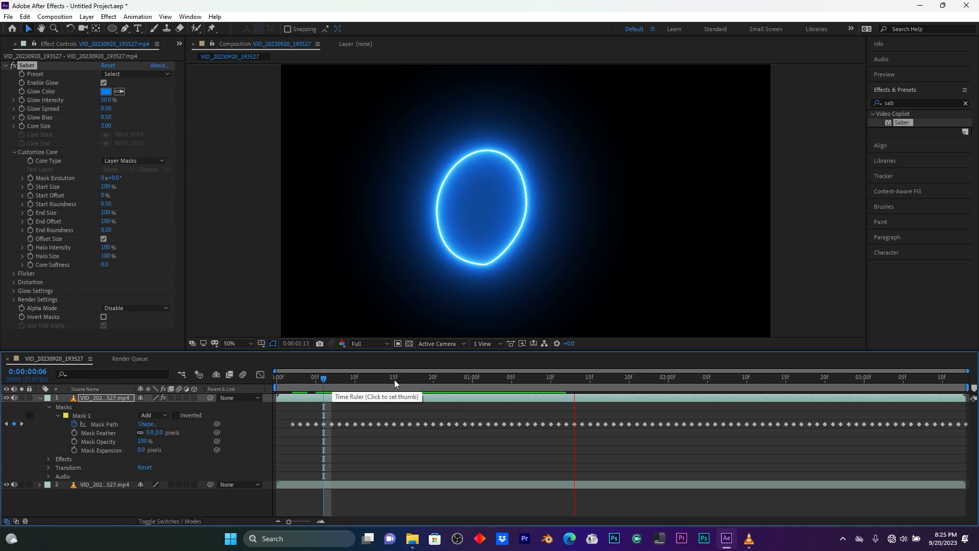
click(355, 377)
key(space)
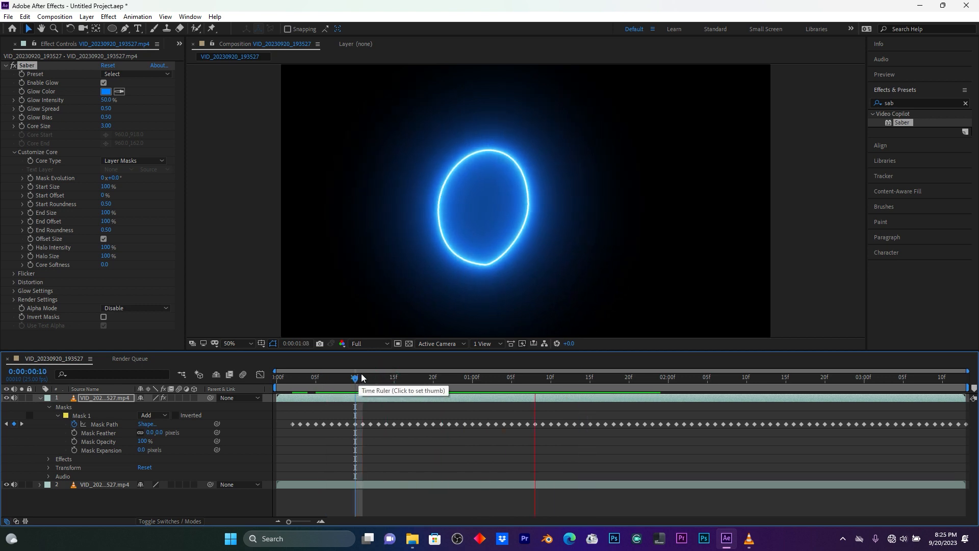
key(space)
drag(368, 377, 293, 378)
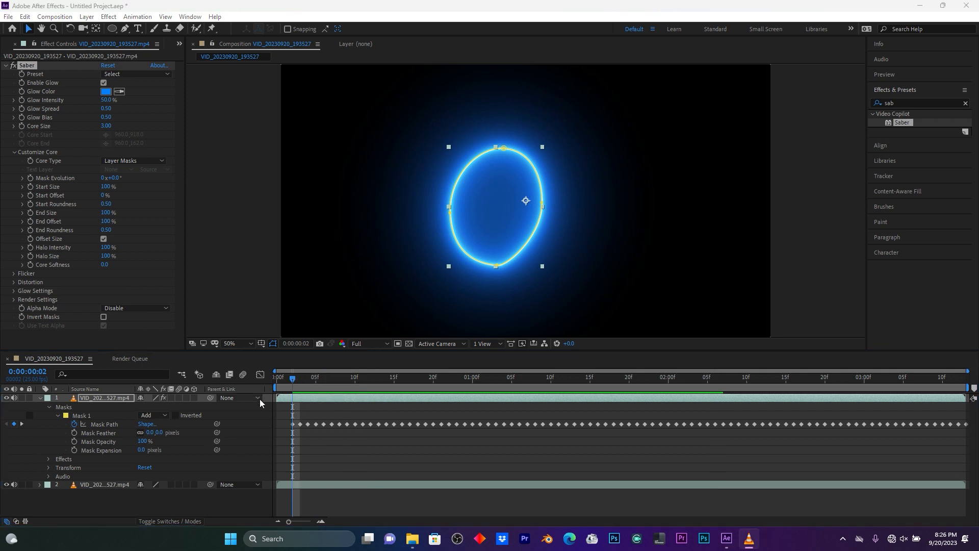
mouse_move(292, 376)
mouse_down()
mouse_move(310, 378)
mouse_move(292, 381)
mouse_up()
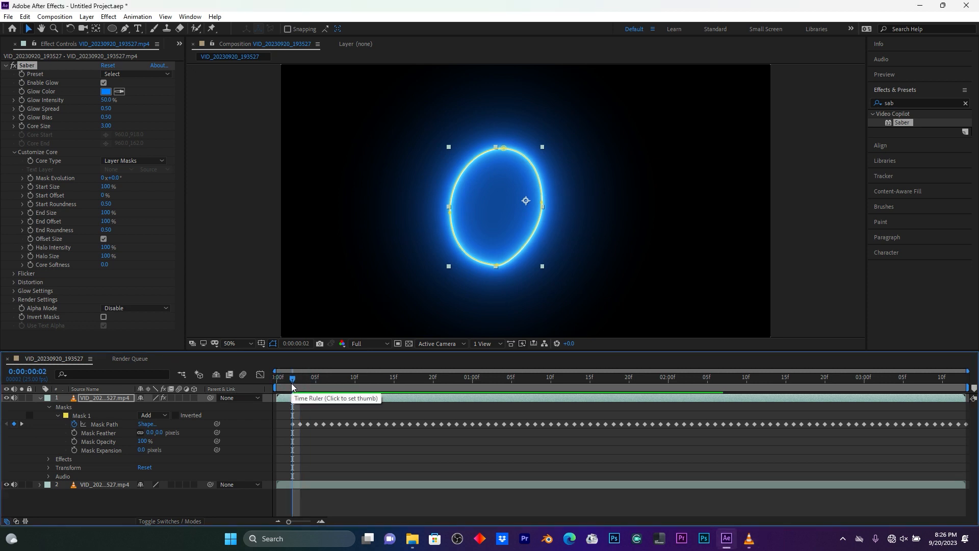
Set Saber's composite settings to Transparent in its render settings and play the glow over the car footage.
click(15, 300)
scroll(15, 299, down, 2)
scroll(149, 310, down, 1)
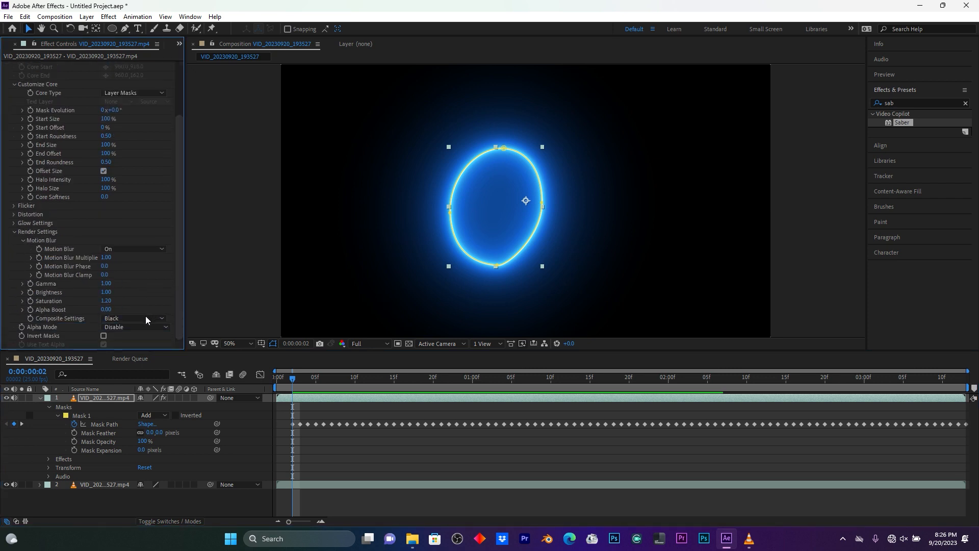
click(124, 317)
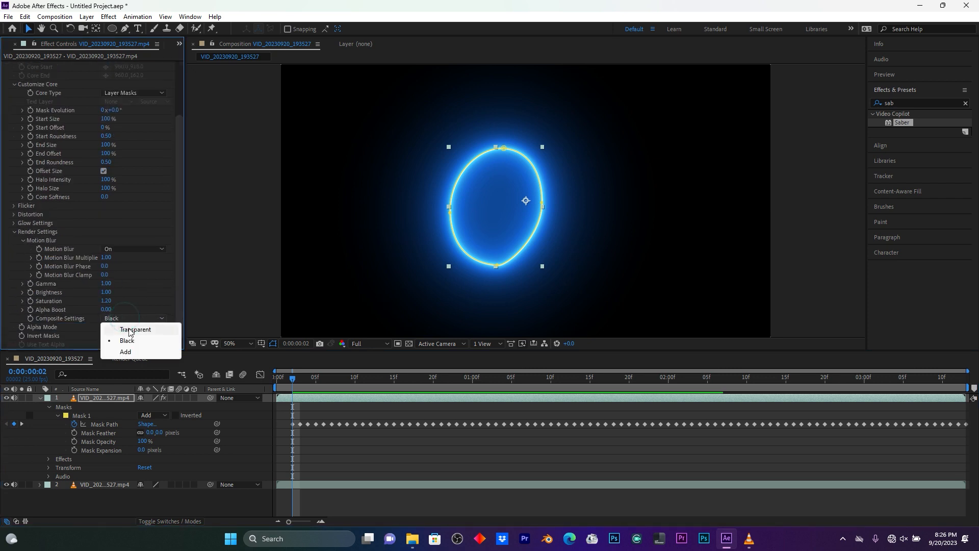
click(132, 330)
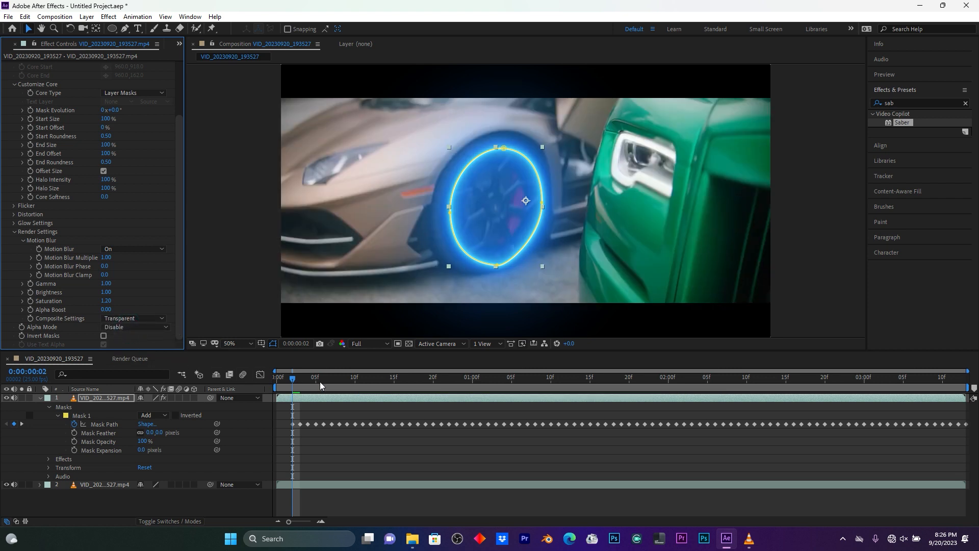
click(289, 381)
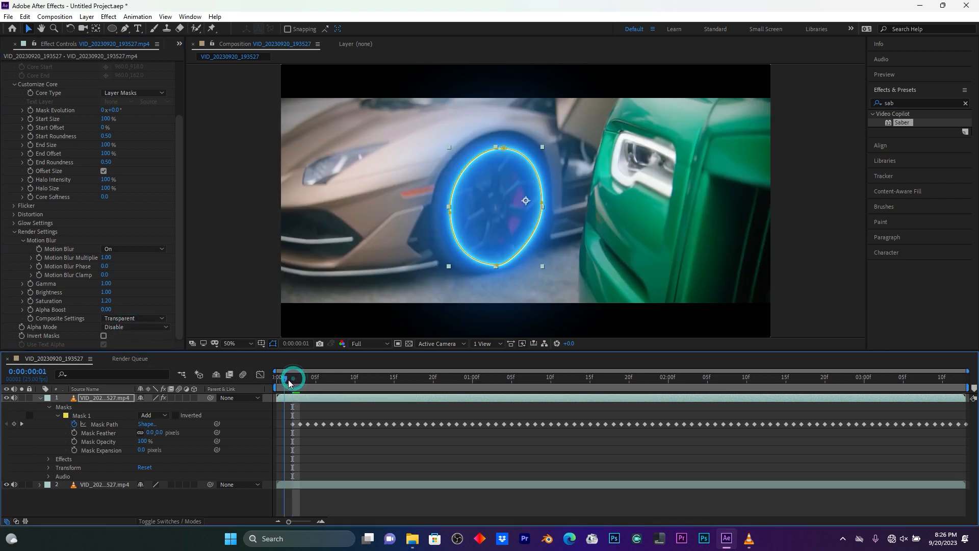
key(space)
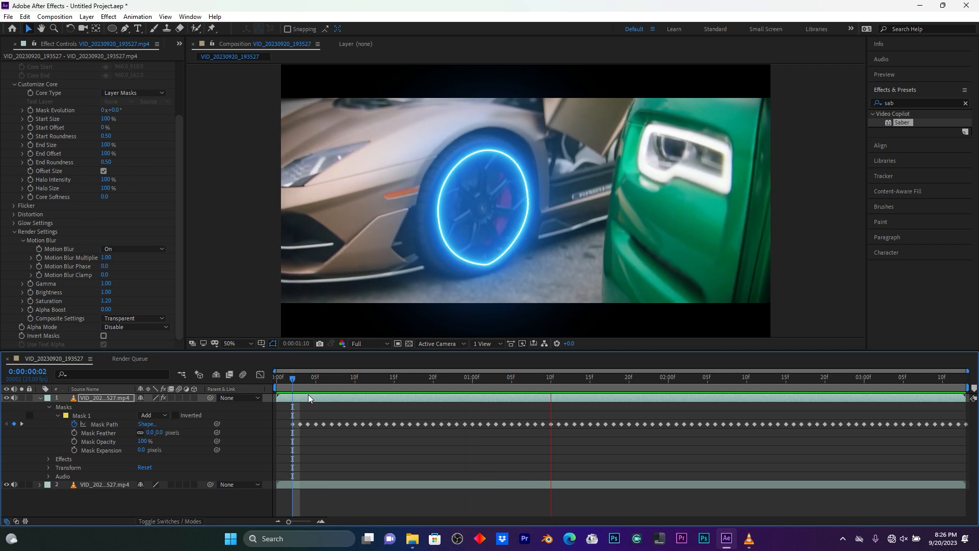
Stop the playback at frame 2 and try Saber's Core and Fog presets on the wheel glow.
click(293, 377)
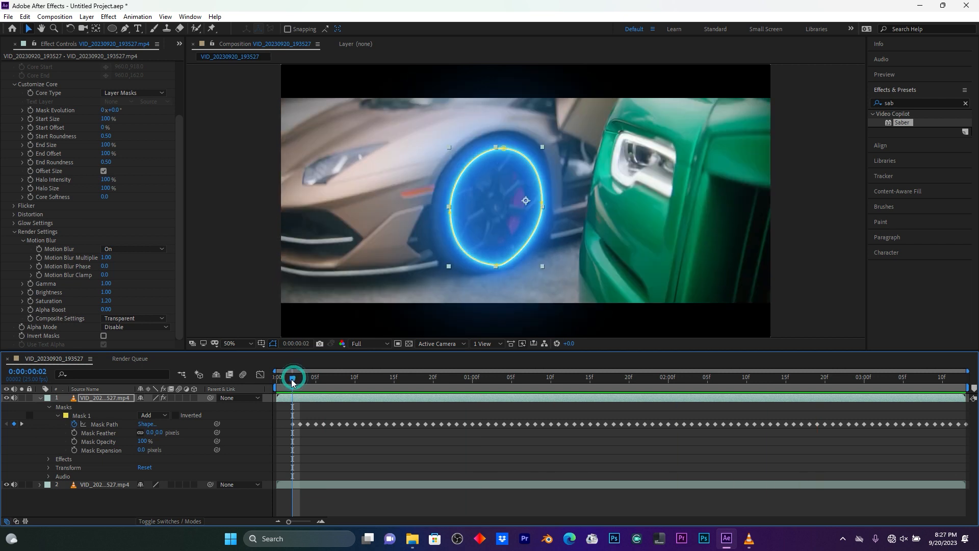
scroll(79, 240, up, 3)
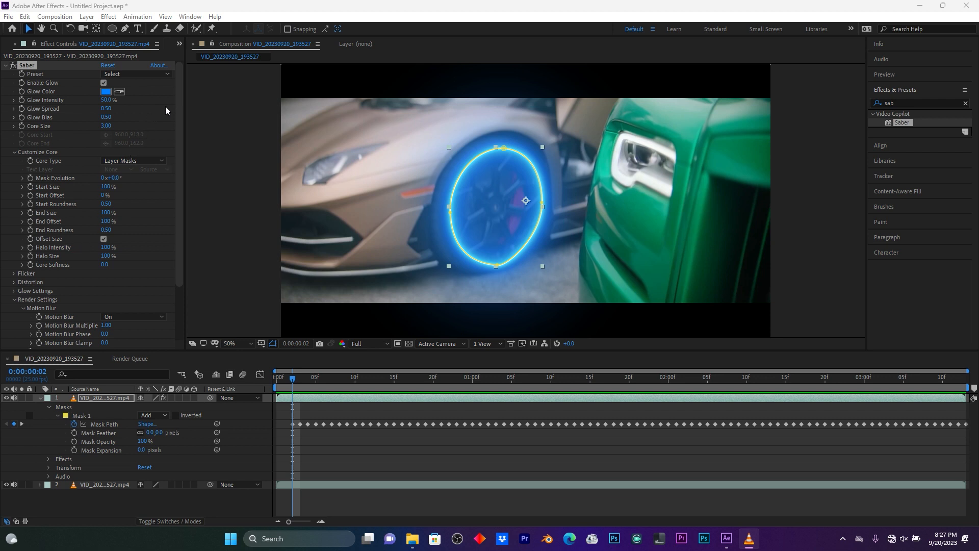
click(125, 75)
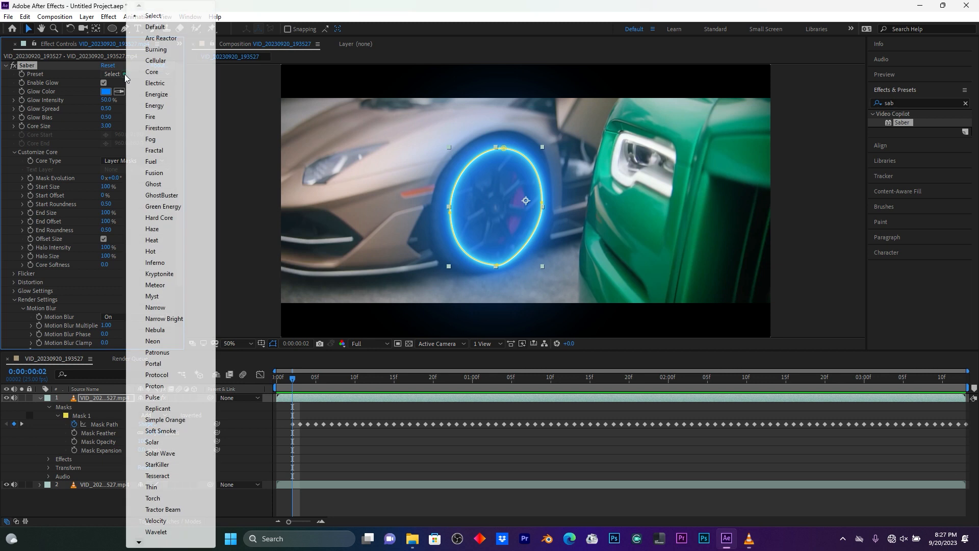
click(156, 72)
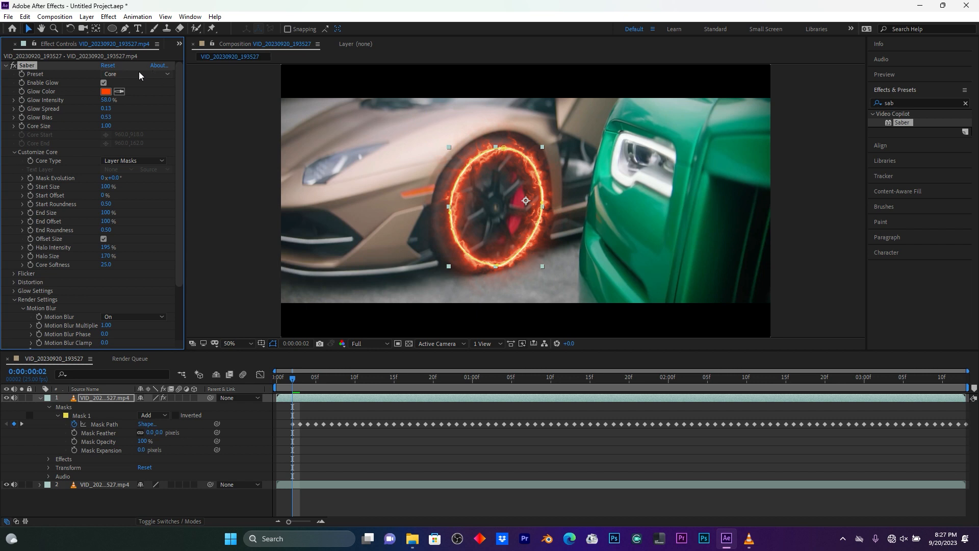
click(123, 73)
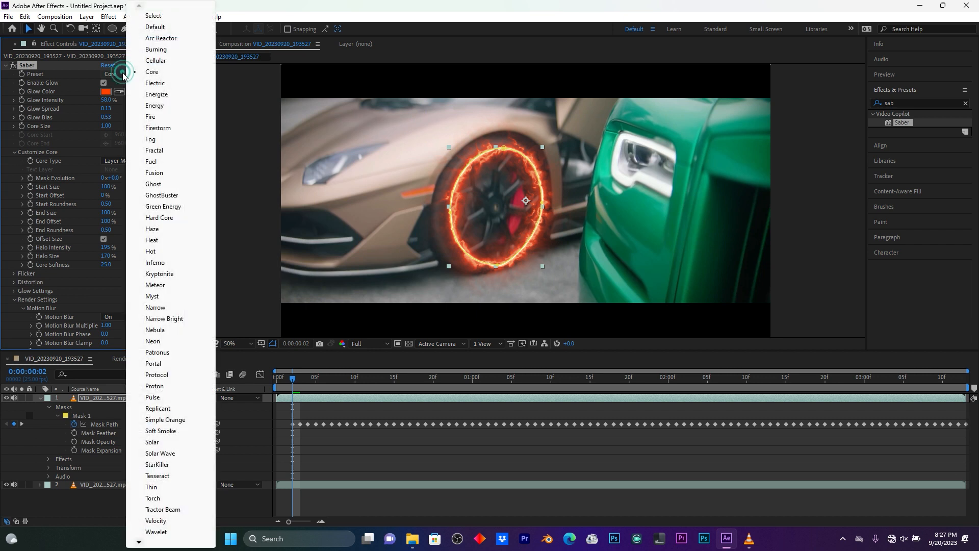
click(152, 140)
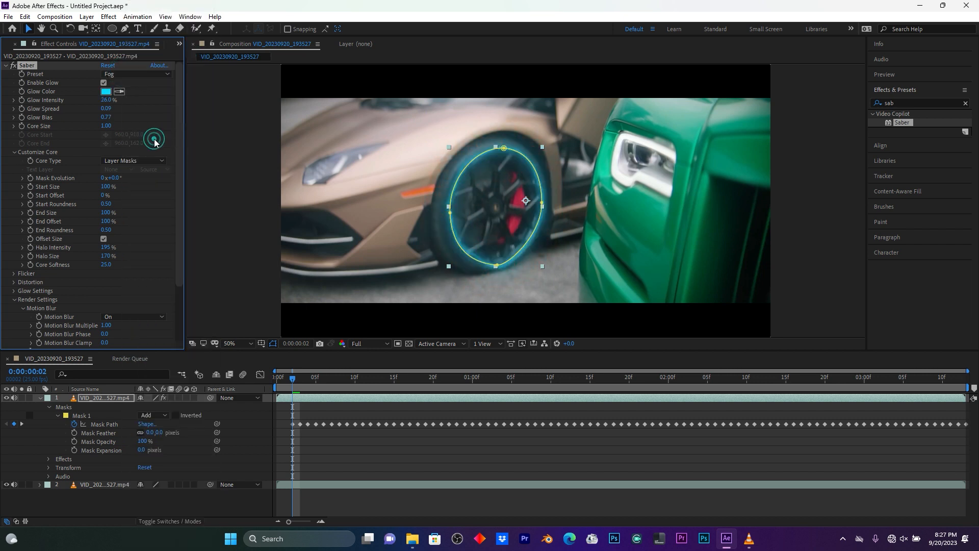
Try Saber's Hot preset, preview it along the tracked wheel and return to frame 2.
click(147, 74)
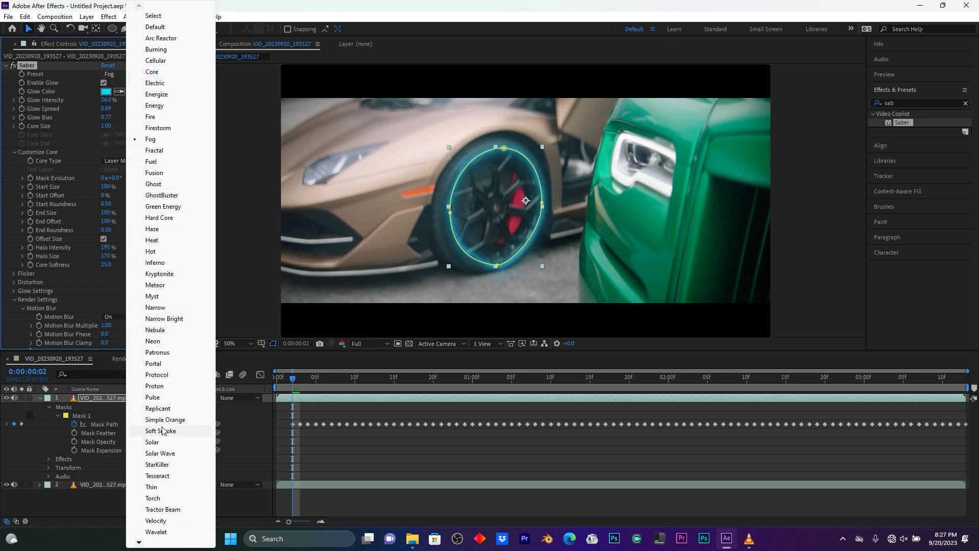
click(153, 251)
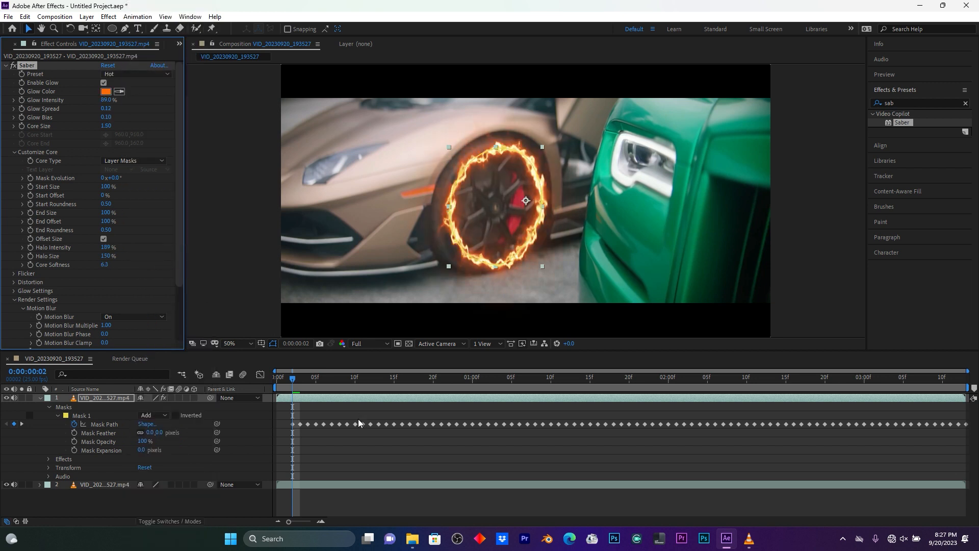
key(space)
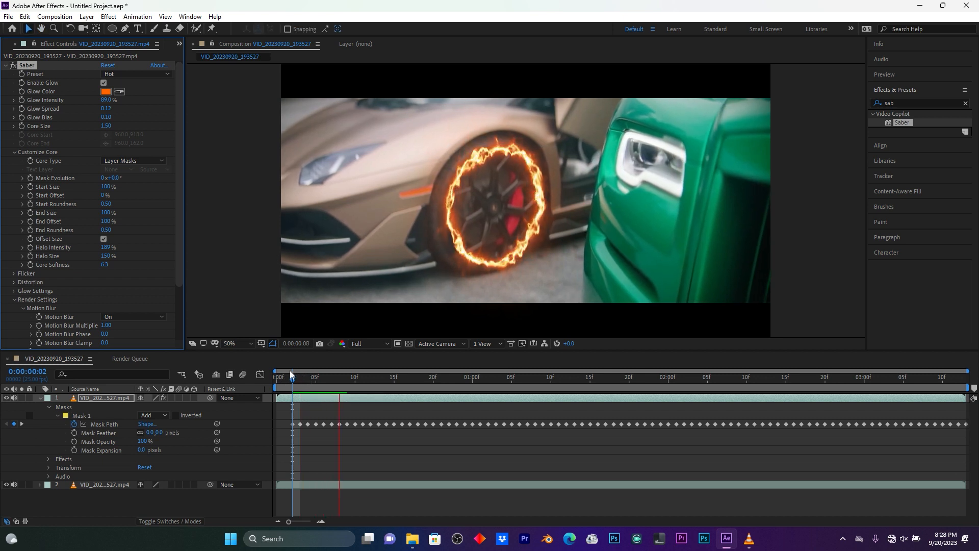
key(space)
click(293, 381)
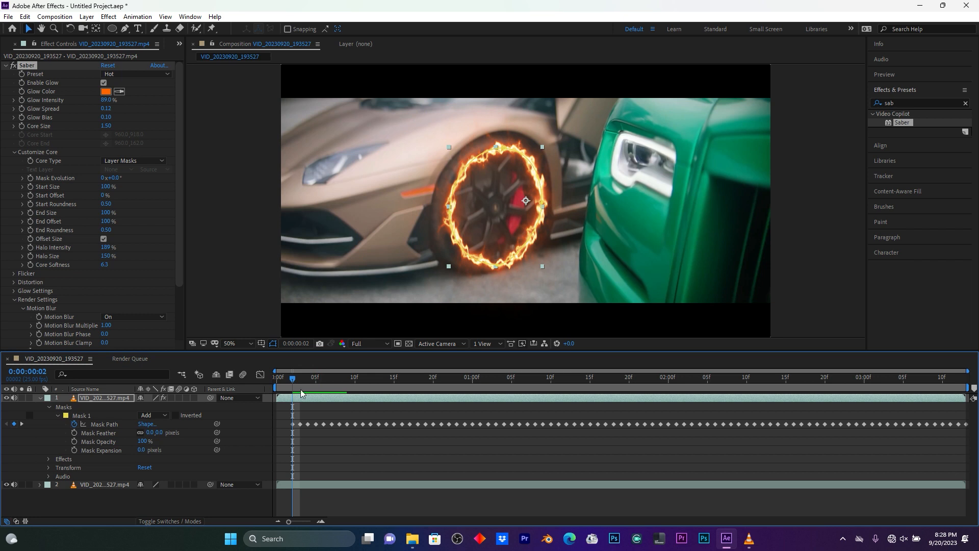
Set Saber's preset to Core, preview the glow on the wheel and return the playhead to frame 2.
click(135, 75)
click(160, 73)
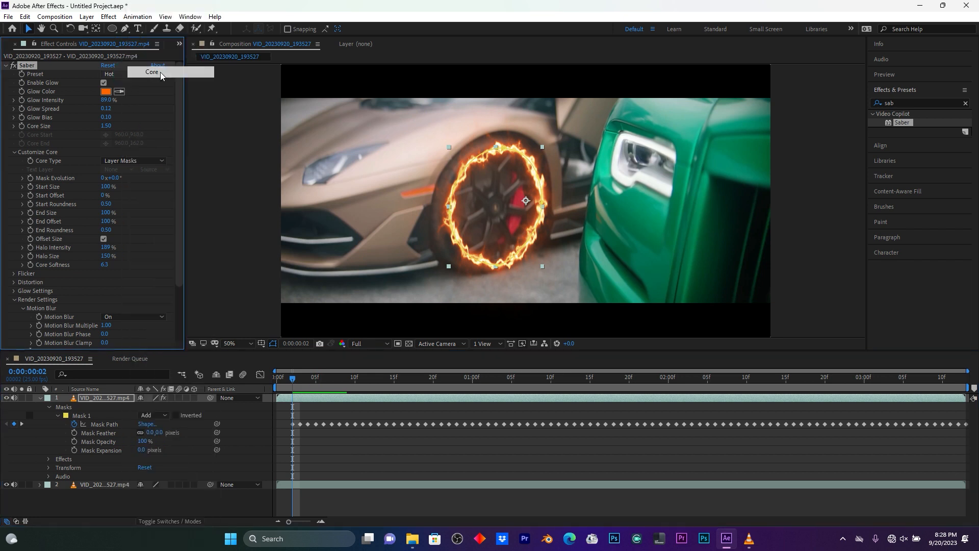
key(space)
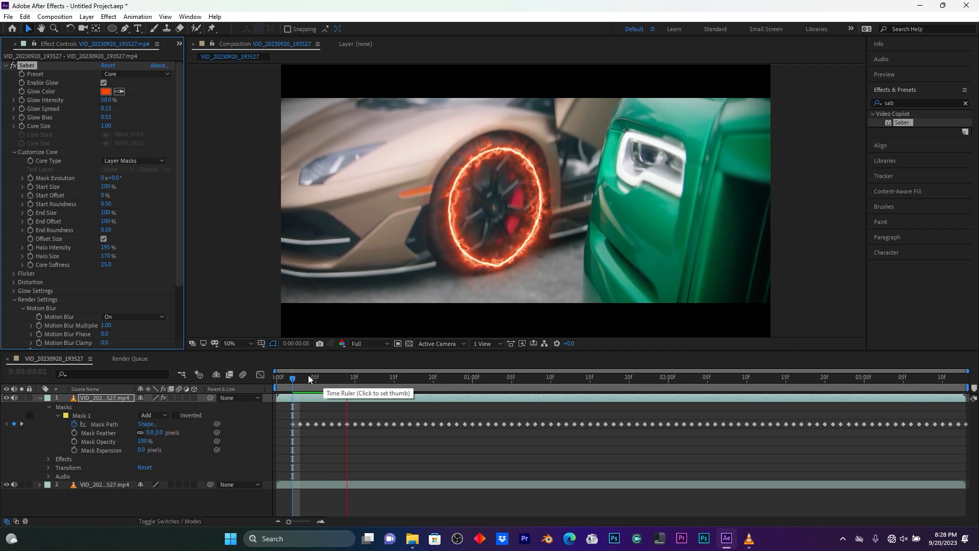
click(310, 382)
drag(310, 382, 300, 382)
key(space)
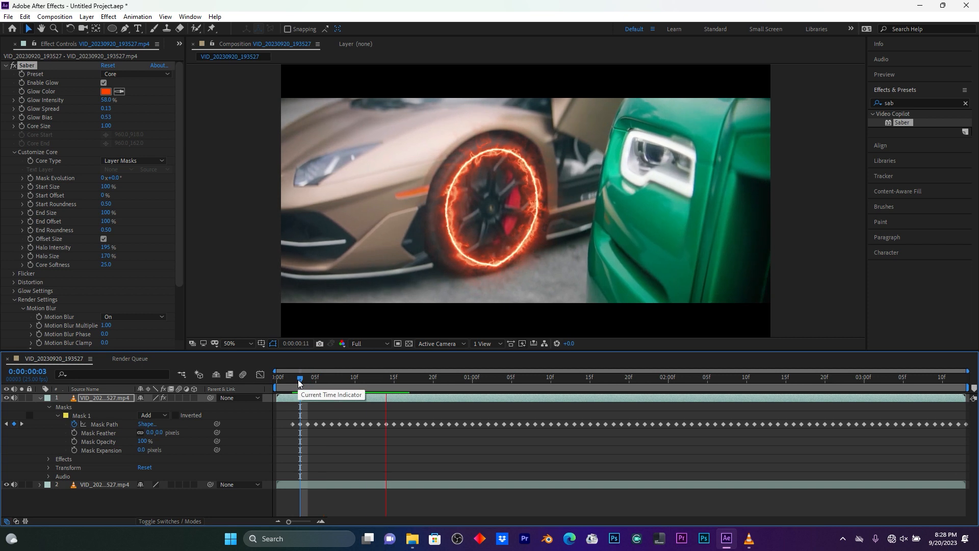
key(space)
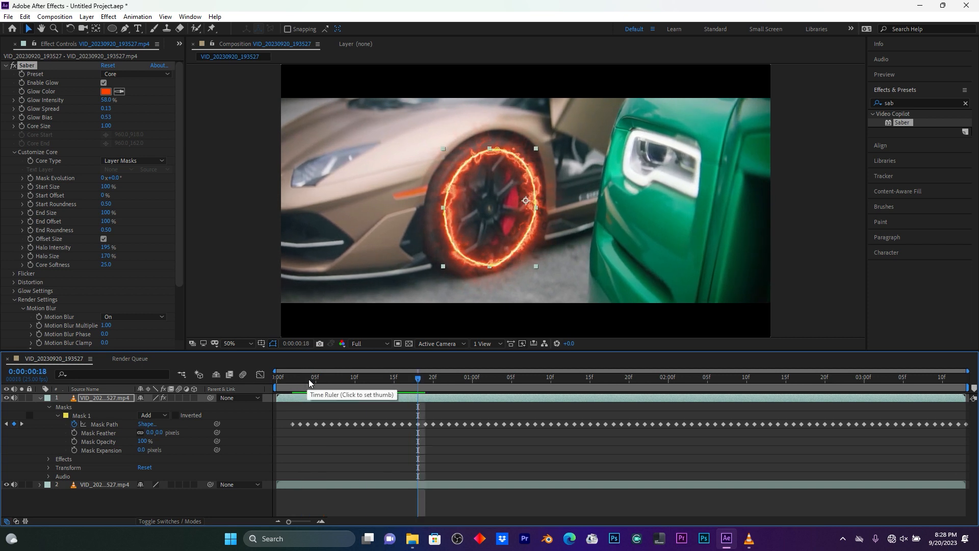
key(space)
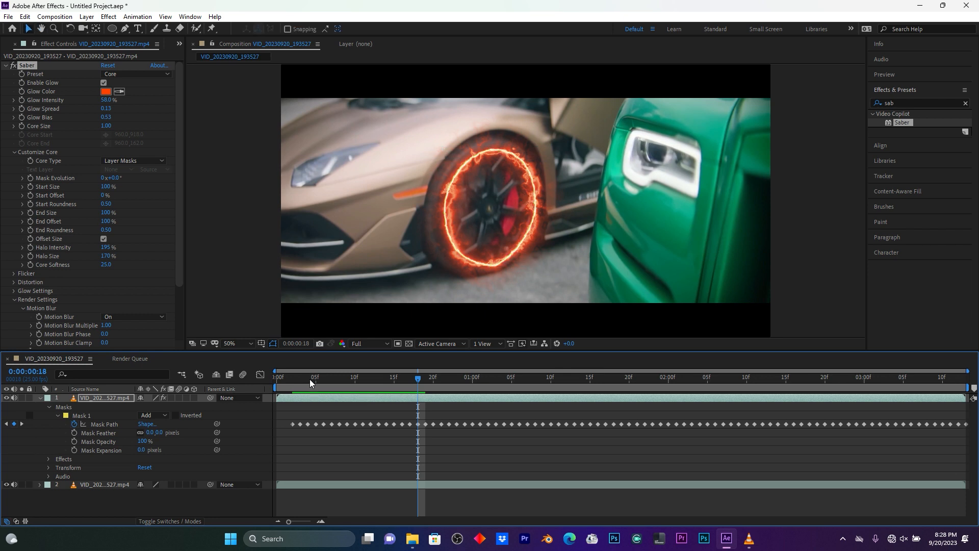
drag(368, 378, 294, 381)
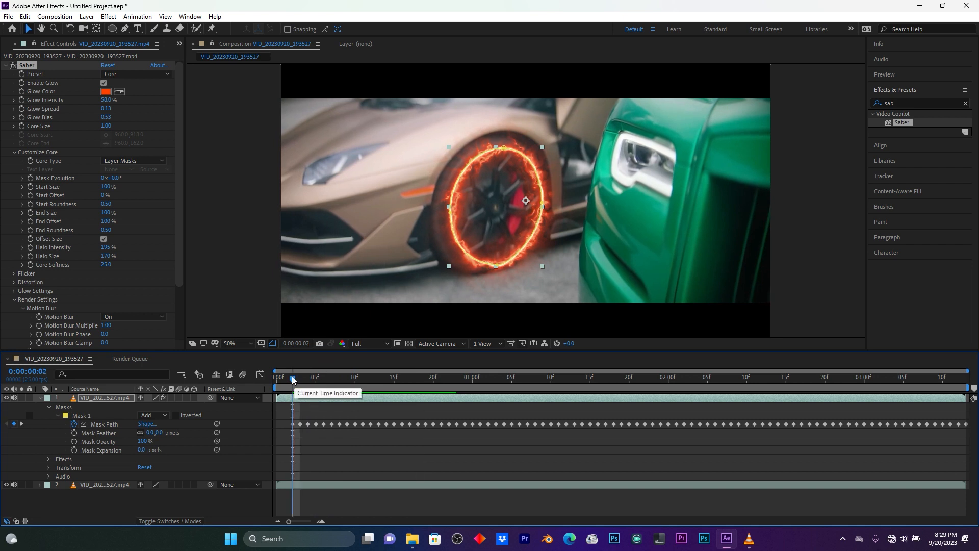
Set Saber's Start Size to 0% and enable keyframing for Mask Evolution at frame 2.
drag(107, 190, 53, 188)
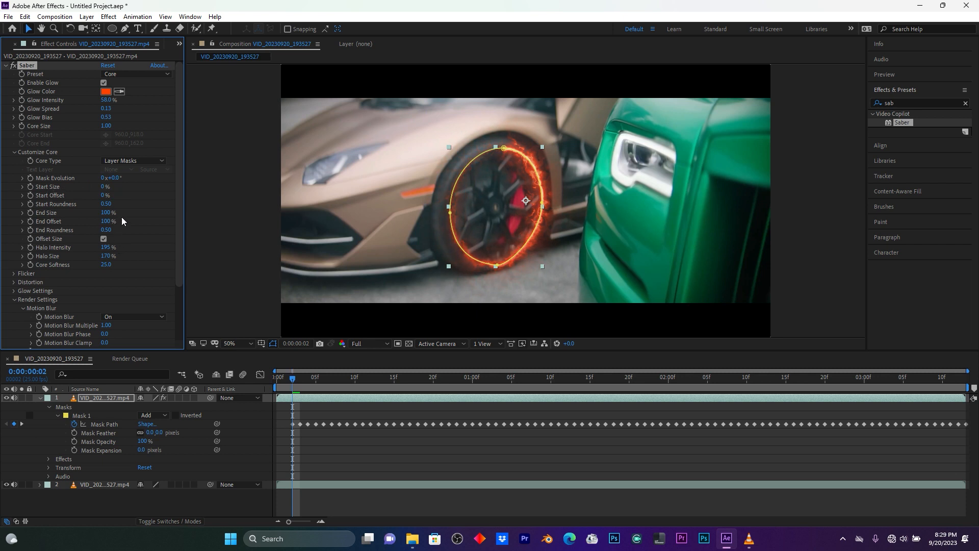
mouse_move(295, 384)
mouse_down()
mouse_move(439, 384)
mouse_move(297, 389)
mouse_up()
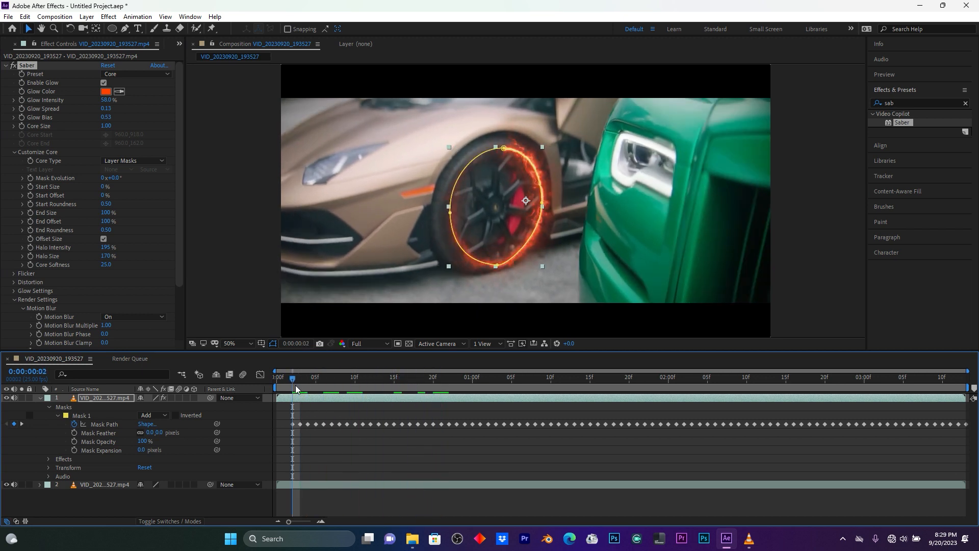
click(30, 178)
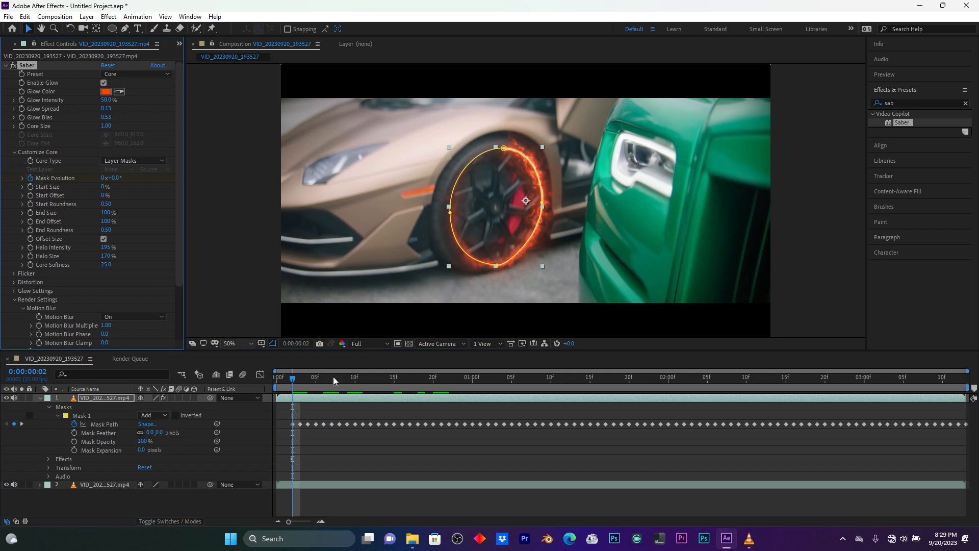
Keyframe Saber's Mask Evolution at 2x+199.0° at 0:00:03:12 near the end of the clip.
drag(305, 383, 956, 387)
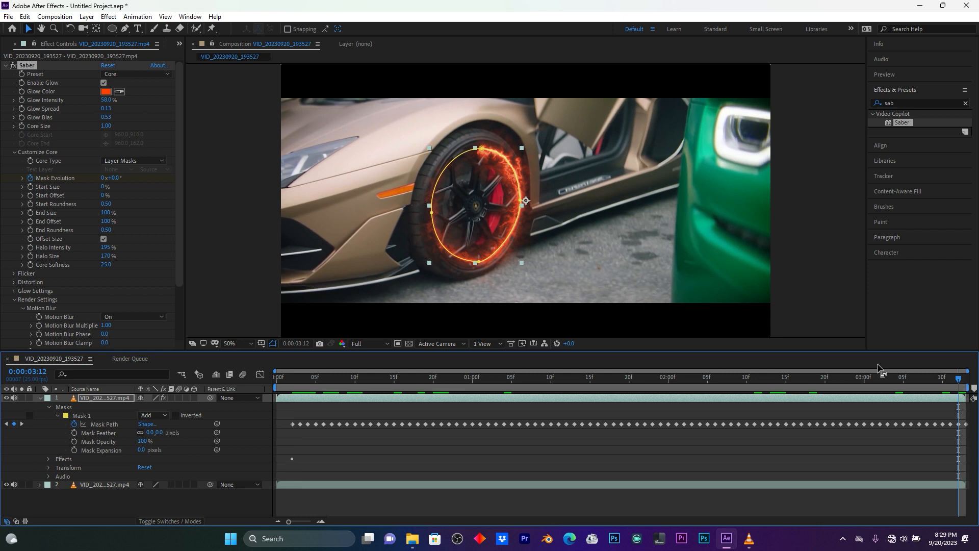
drag(113, 178, 375, 192)
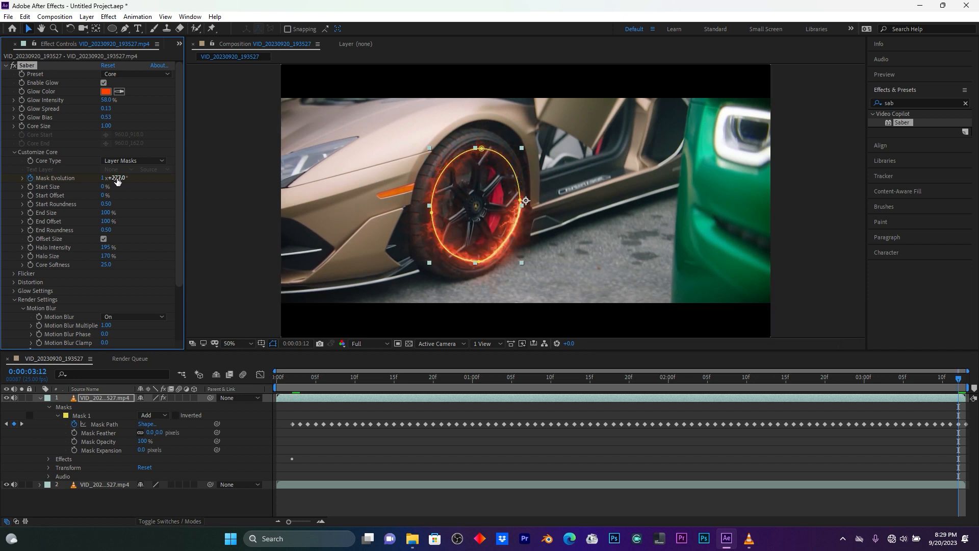
drag(125, 177, 249, 171)
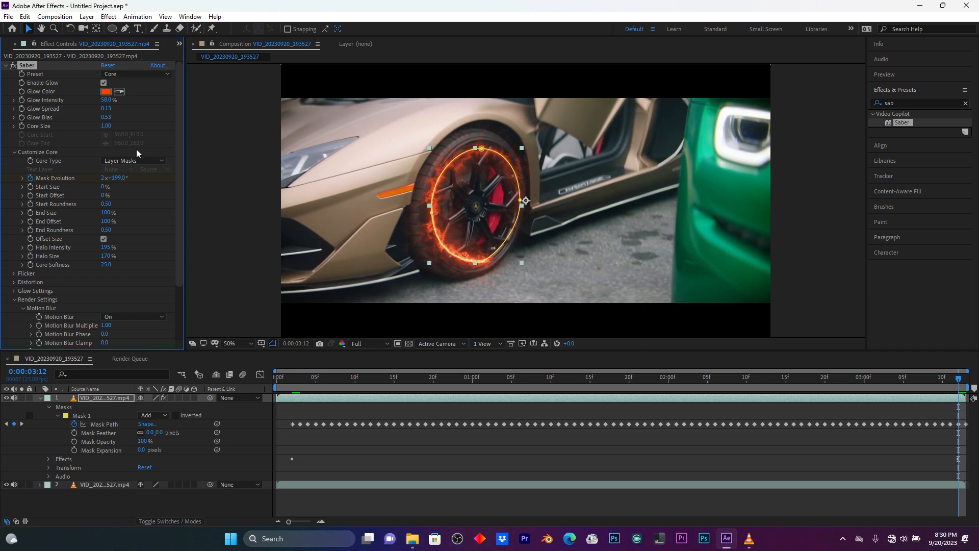
Set Saber's Glow Spread to 0.23, Glow Bias to 0.63 and Core Size to 1.60, and preview from frame 2.
drag(110, 108, 118, 108)
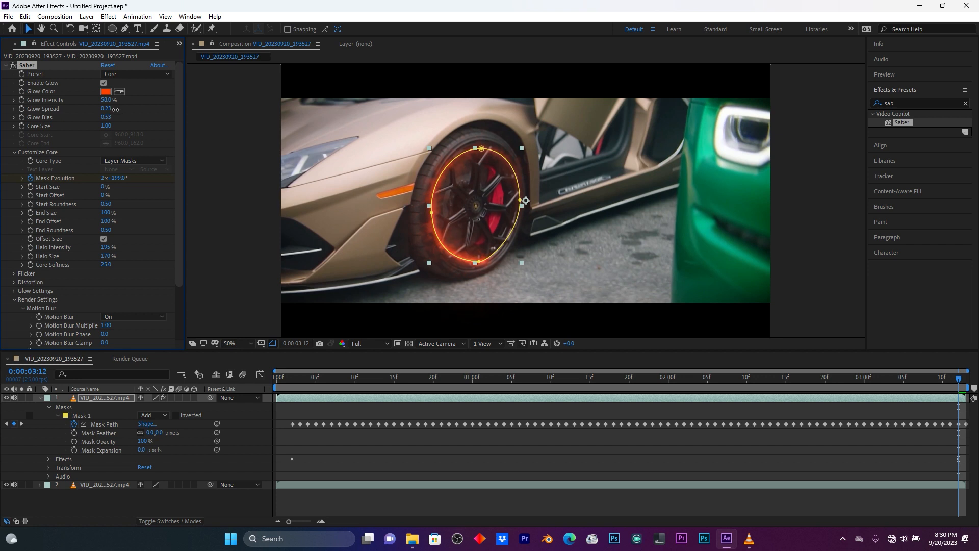
drag(112, 118, 109, 117)
drag(106, 125, 110, 125)
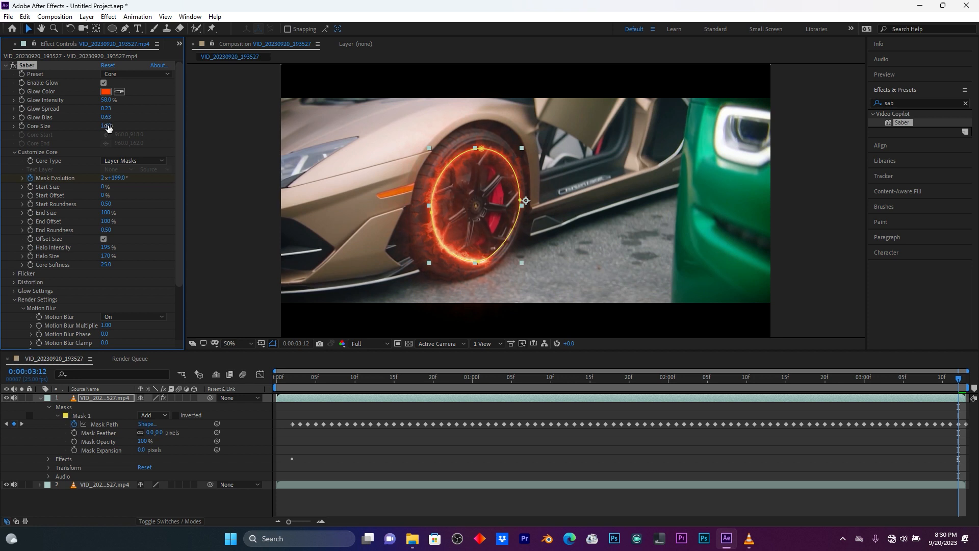
click(288, 379)
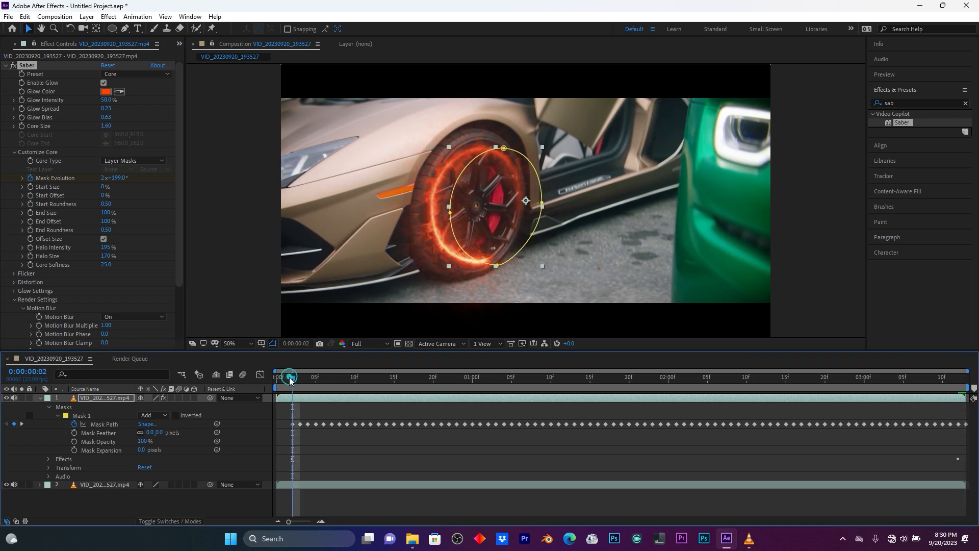
key(space)
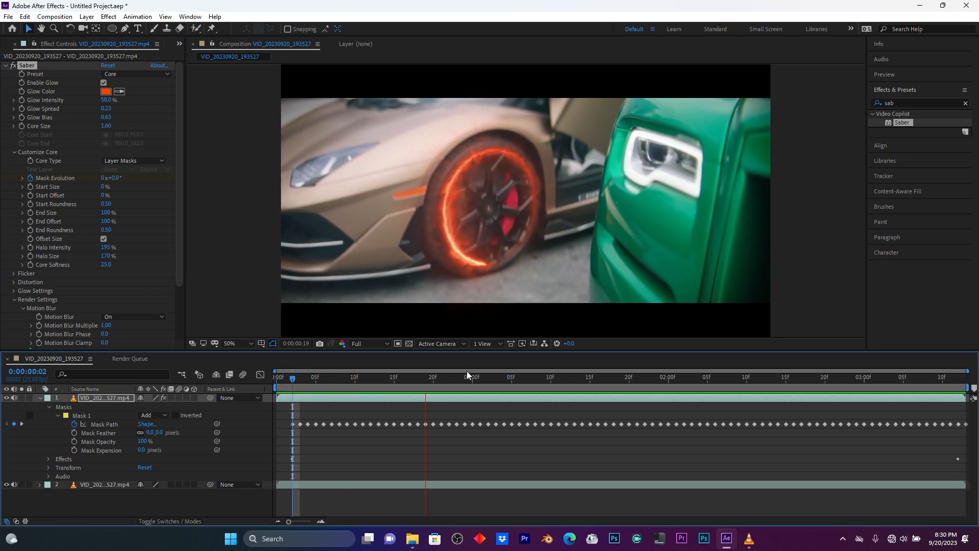